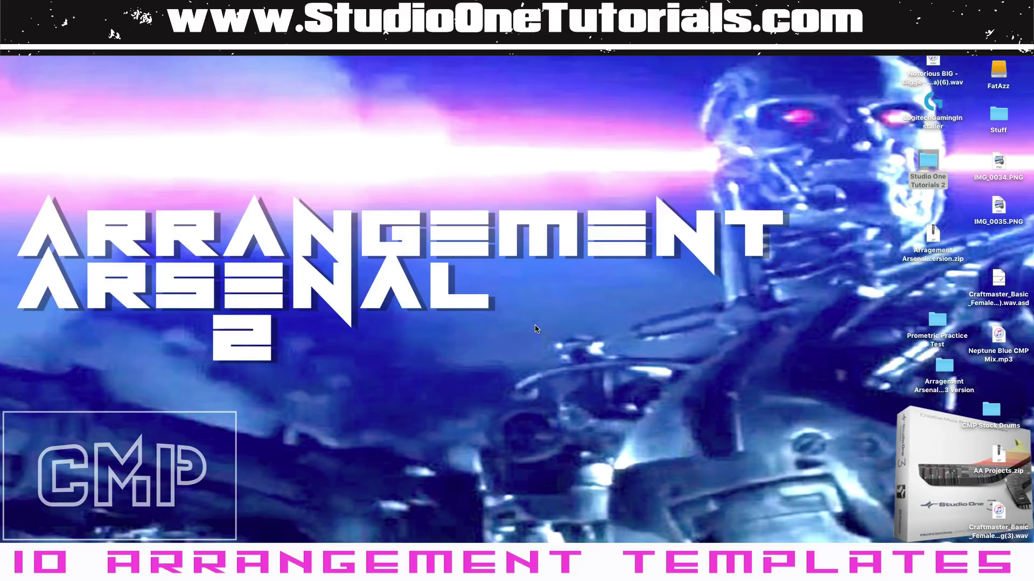
# Switch to Studio One.
pyautogui.moveTo(391, 579)
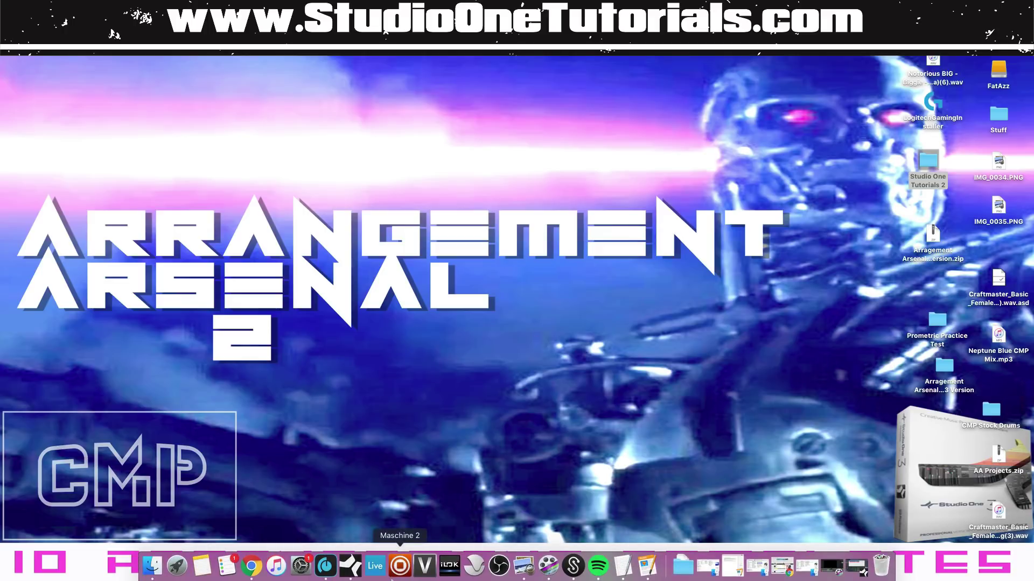
pyautogui.click(351, 568)
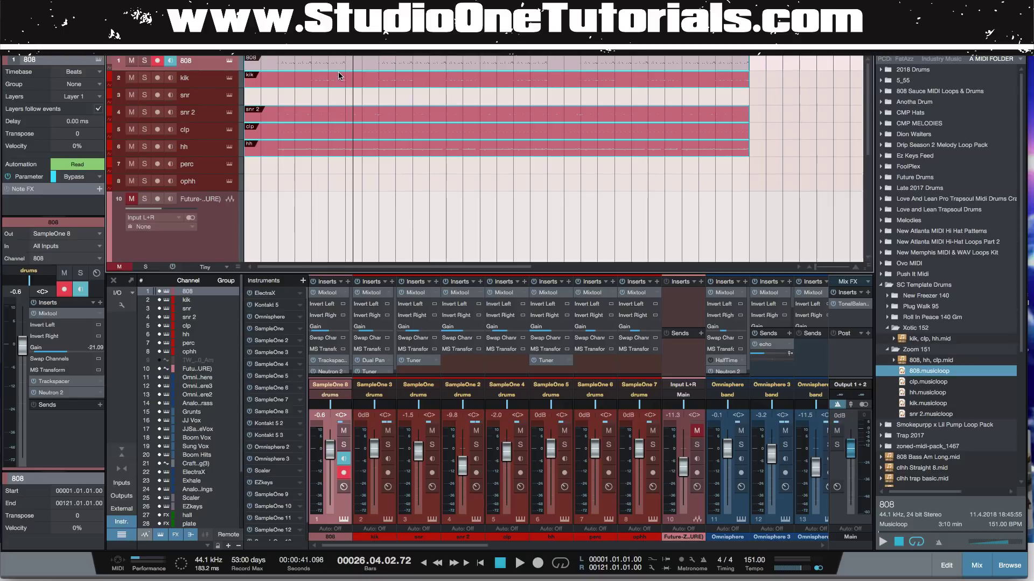
# Try to export the selected drum parts as musicloops into the browser's Zoom 151 folder.
pyautogui.moveTo(354, 63); pyautogui.dragTo(926, 366)
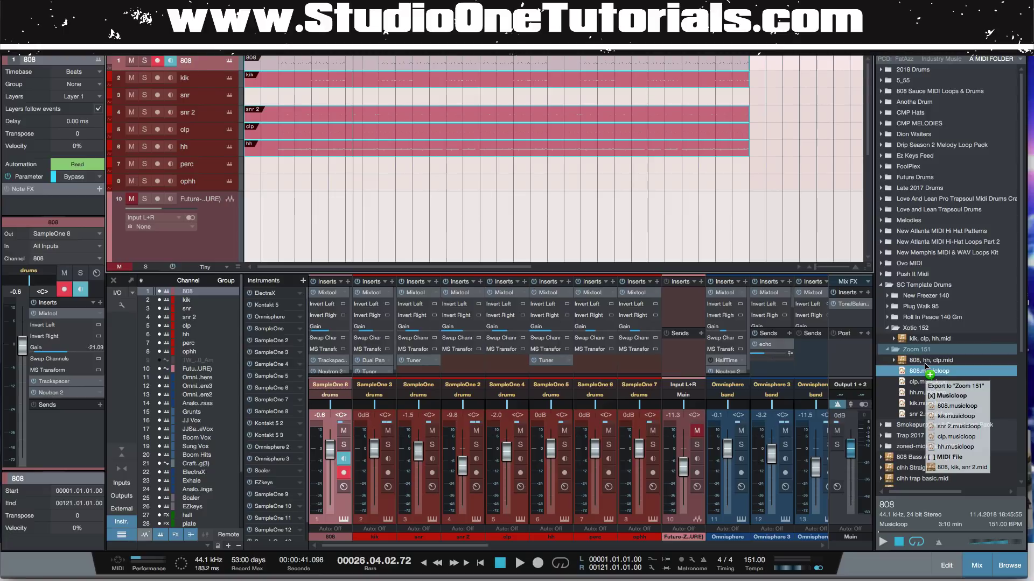
pyautogui.moveTo(926, 366)
pyautogui.mouseDown()
pyautogui.moveTo(535, 219)
pyautogui.moveTo(349, 70)
pyautogui.mouseUp()
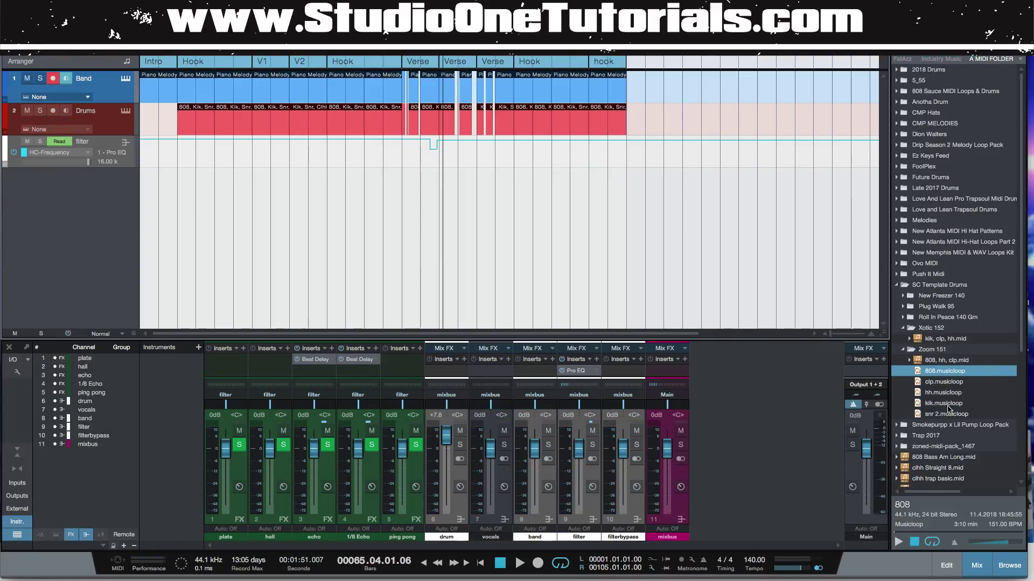
# Import the five Zoom 151 musicloops at 1.01.01.00 onto new tracks below Drums, and move the kik track directly below 808.
pyautogui.keyDown('shift'); pyautogui.click(947, 414); pyautogui.keyUp('shift')
pyautogui.moveTo(942, 380); pyautogui.dragTo(160, 216)
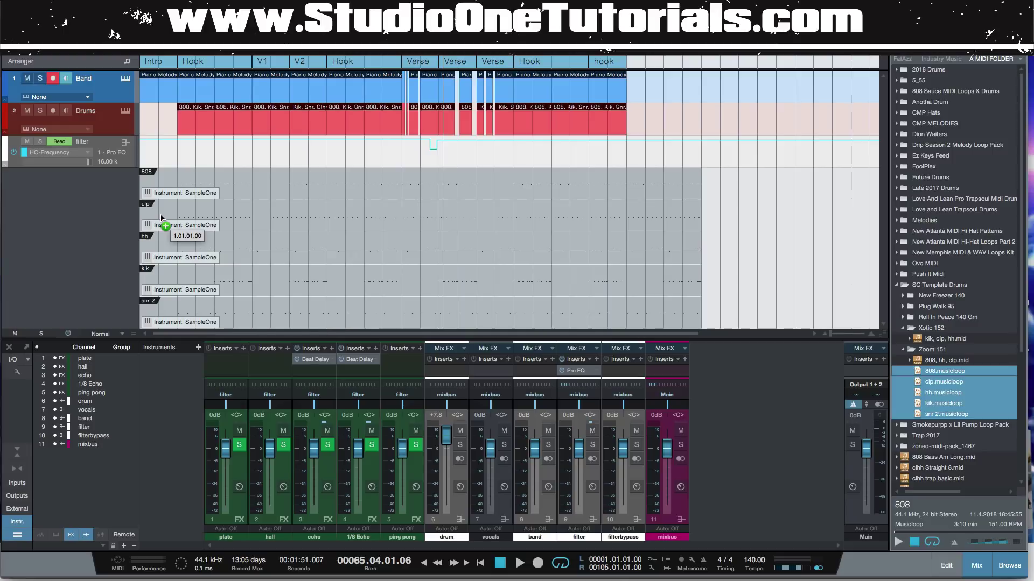
pyautogui.moveTo(161, 215); pyautogui.dragTo(161, 216)
pyautogui.moveTo(161, 217); pyautogui.dragTo(161, 217)
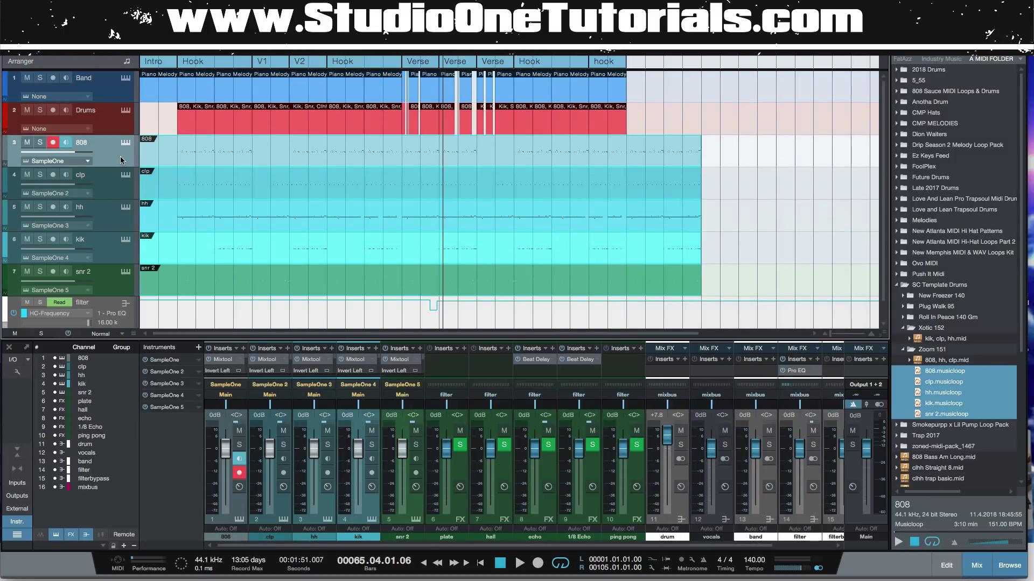
pyautogui.click(113, 260)
pyautogui.moveTo(113, 260); pyautogui.dragTo(120, 180)
# Color the five imported drum tracks red and route their channel outputs to the drum bus.
pyautogui.click(114, 288)
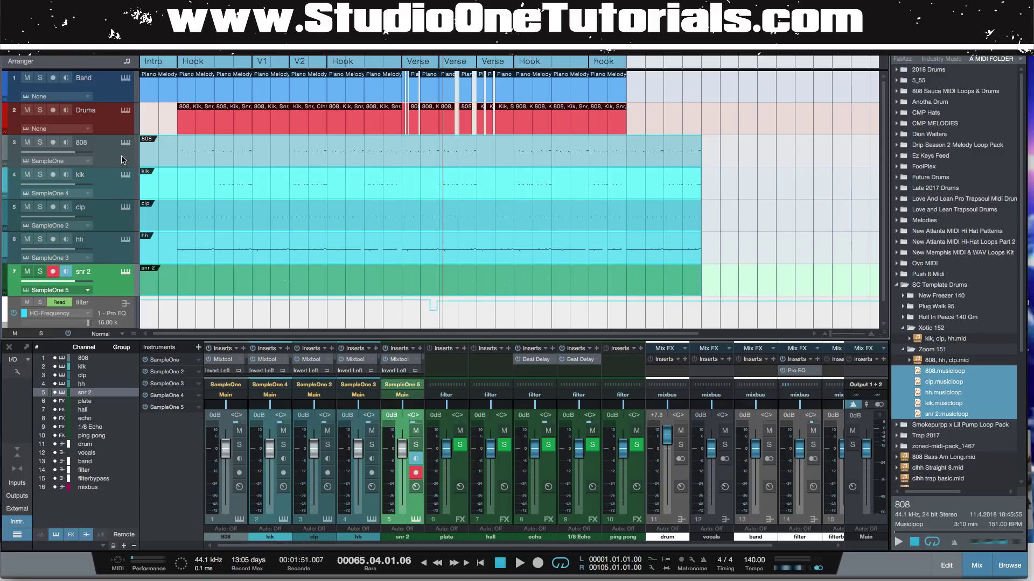
pyautogui.keyDown('shift'); pyautogui.click(124, 160); pyautogui.keyUp('shift')
pyautogui.click(6, 149)
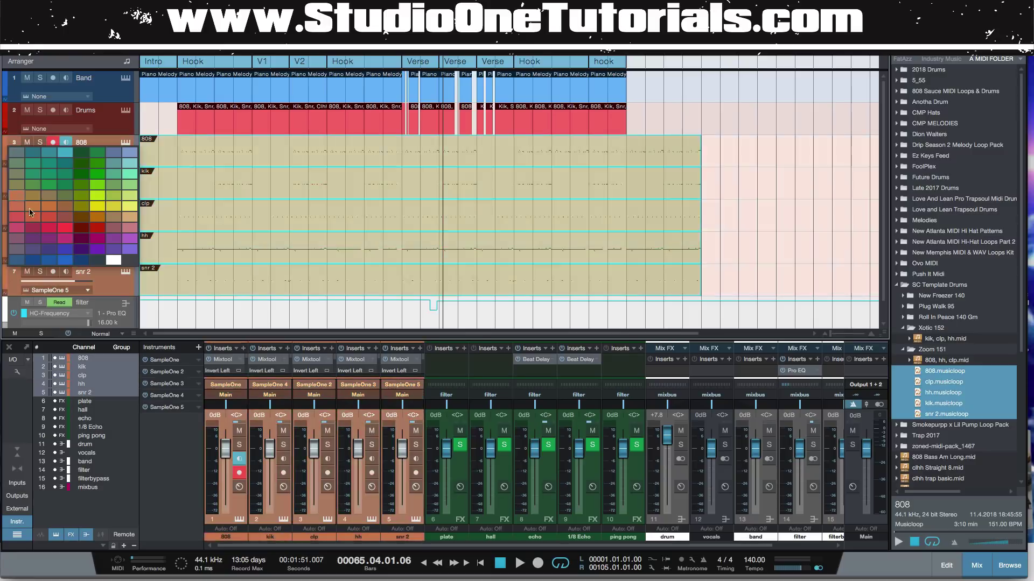
pyautogui.click(95, 229)
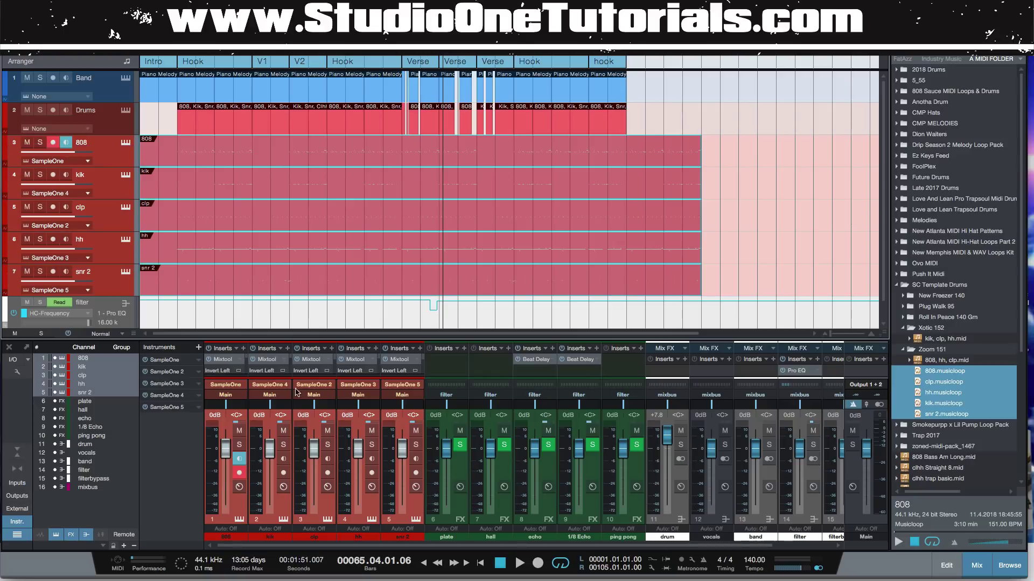
pyautogui.click(237, 395)
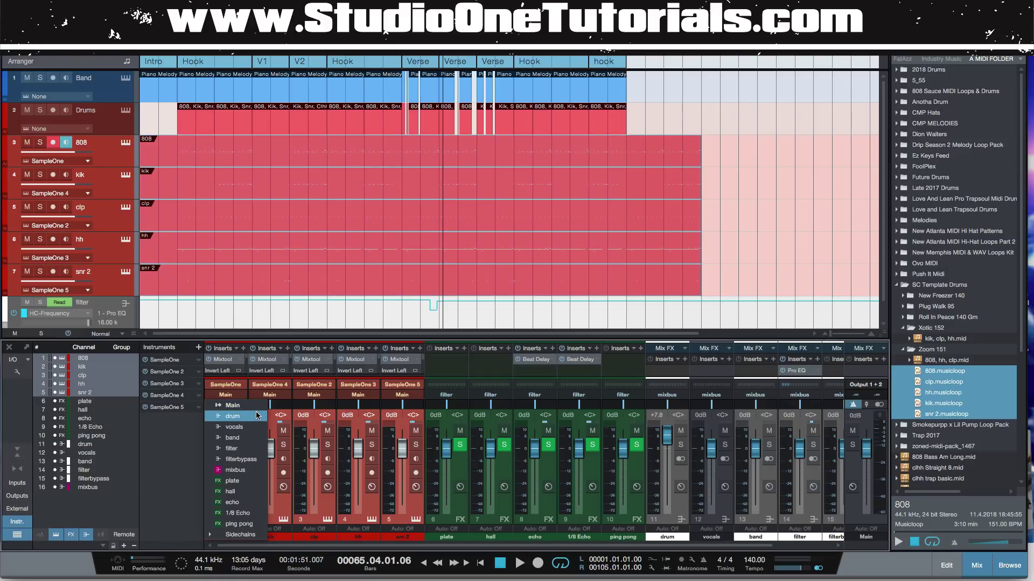
pyautogui.click(233, 416)
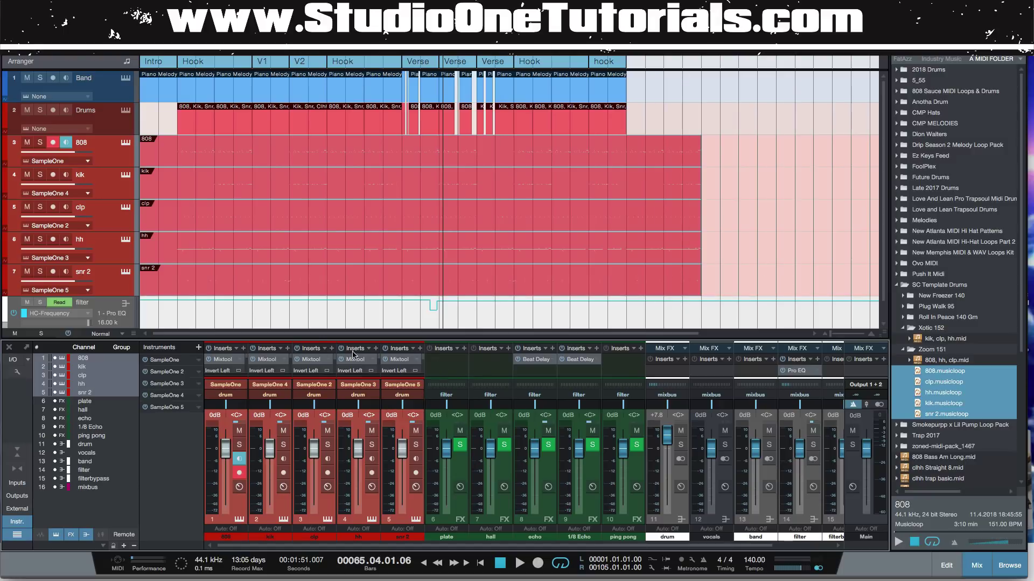
# Add a send from the kik channel to the Trackspacer sidechain input on the 808 channel.
pyautogui.moveTo(316, 339); pyautogui.dragTo(326, 133)
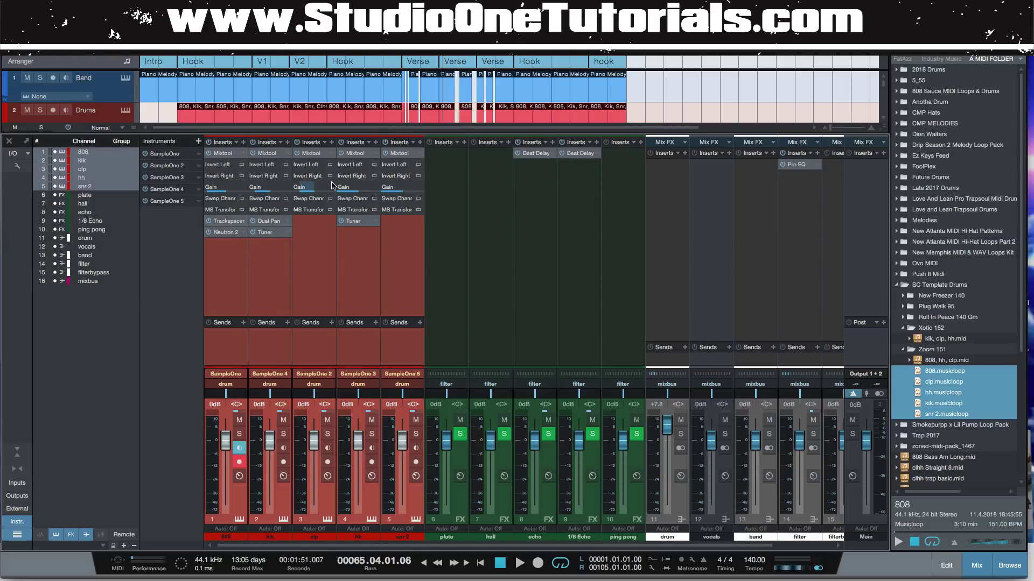
pyautogui.moveTo(336, 188)
pyautogui.click(228, 223)
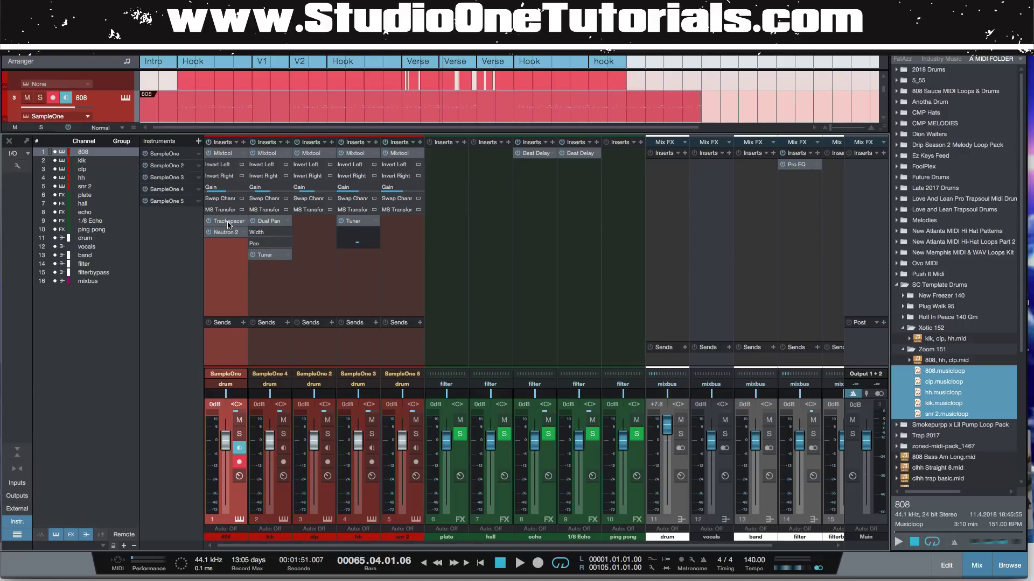
pyautogui.click(303, 275)
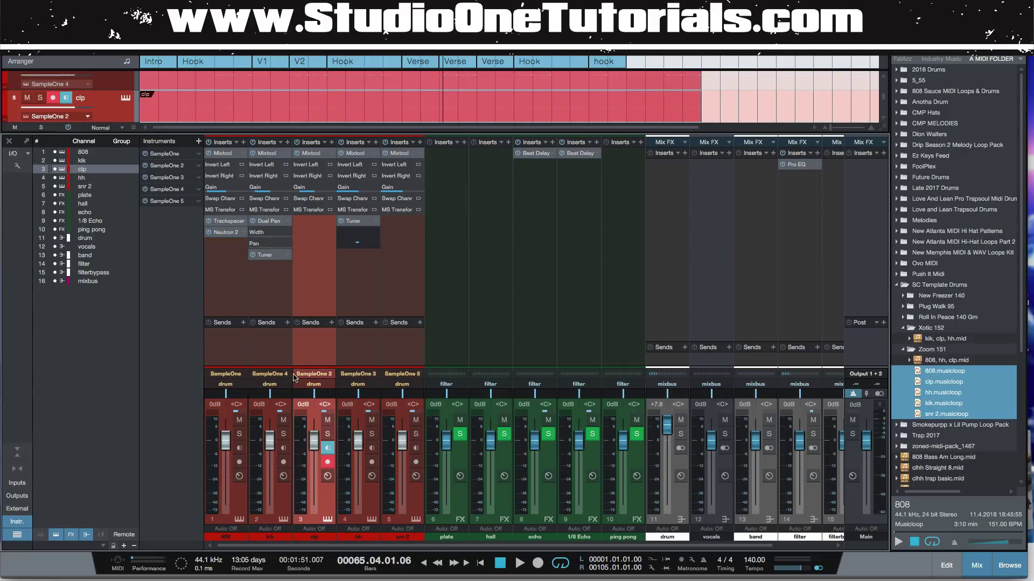
pyautogui.click(286, 323)
pyautogui.click(311, 463)
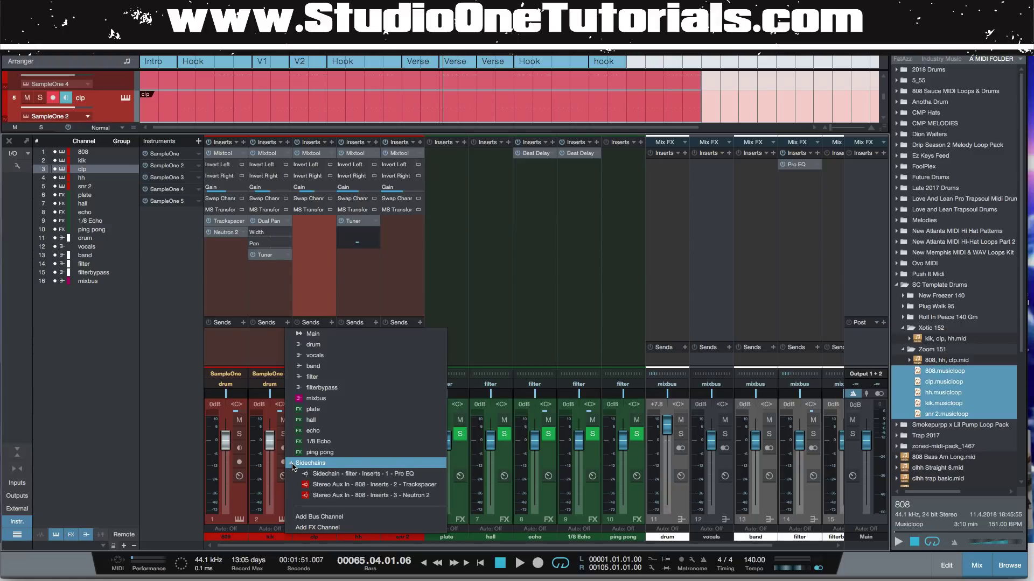
pyautogui.click(338, 486)
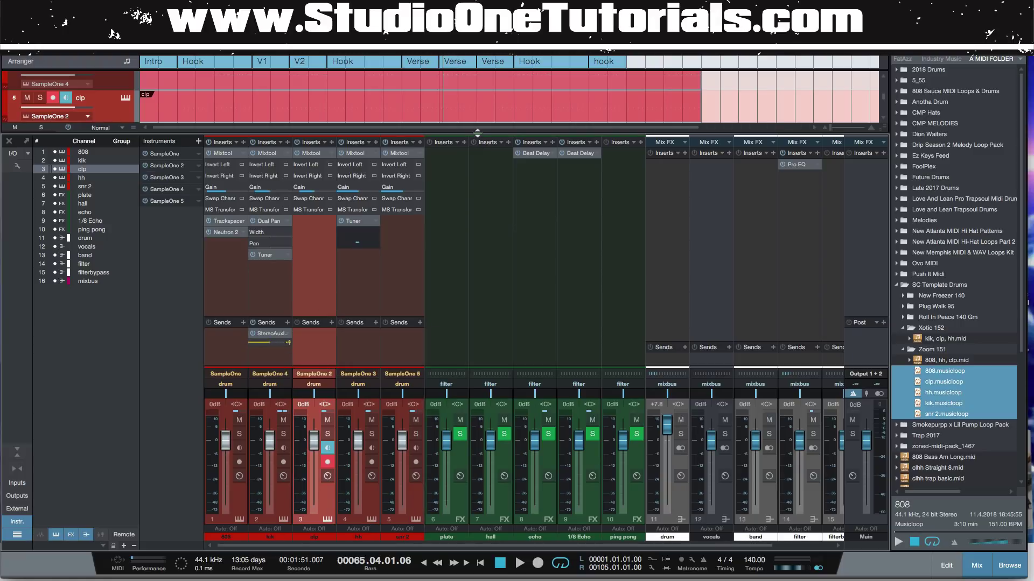
pyautogui.moveTo(477, 134); pyautogui.dragTo(403, 327)
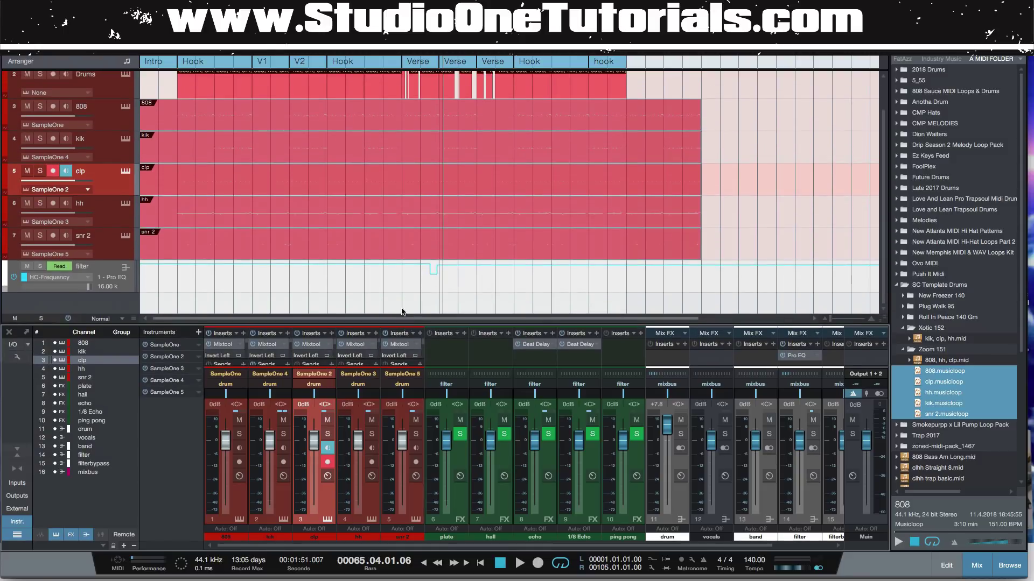
# Trim all five drum parts to the second half of the first Hook and copy them to that Hook's start.
pyautogui.click(144, 112)
pyautogui.moveTo(144, 112); pyautogui.dragTo(214, 112)
pyautogui.moveTo(699, 112); pyautogui.dragTo(252, 124)
pyautogui.scroll(1, 234, 153)
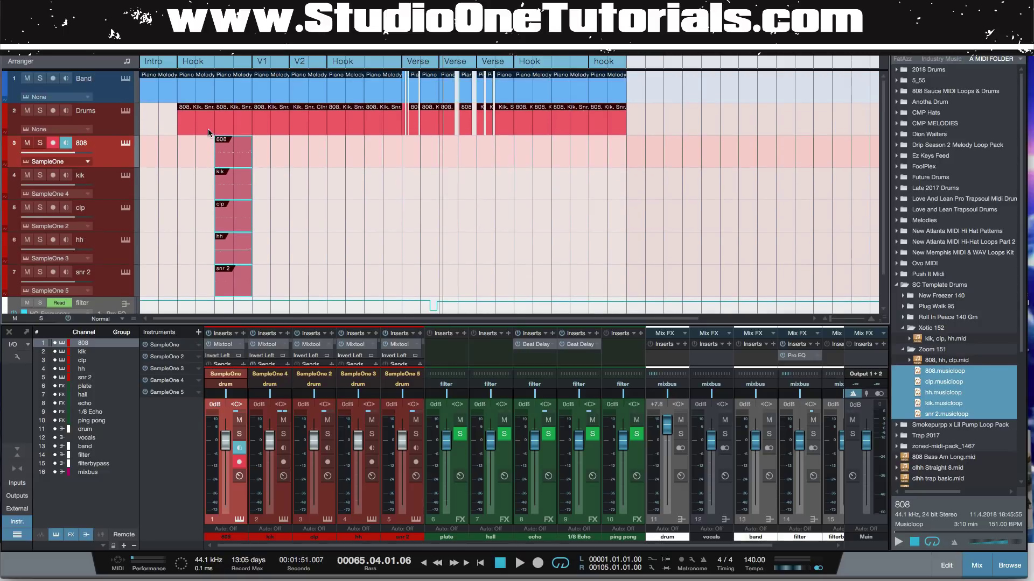
pyautogui.moveTo(237, 159); pyautogui.dragTo(201, 161)
pyautogui.click(230, 164)
pyautogui.press('d')
pyautogui.press('d')
pyautogui.press('d')
pyautogui.press('d')
pyautogui.moveTo(421, 163); pyautogui.dragTo(267, 162)
pyautogui.press('Delete')
# Duplicate the five drum parts from the second half of the first Hook repeatedly through the end of the final hook.
pyautogui.moveTo(279, 297); pyautogui.dragTo(227, 148)
pyautogui.press('d')
pyautogui.press('d')
pyautogui.press('d')
pyautogui.press('d')
pyautogui.press('d')
pyautogui.press('d')
pyautogui.press('d')
pyautogui.press('d')
pyautogui.press('d')
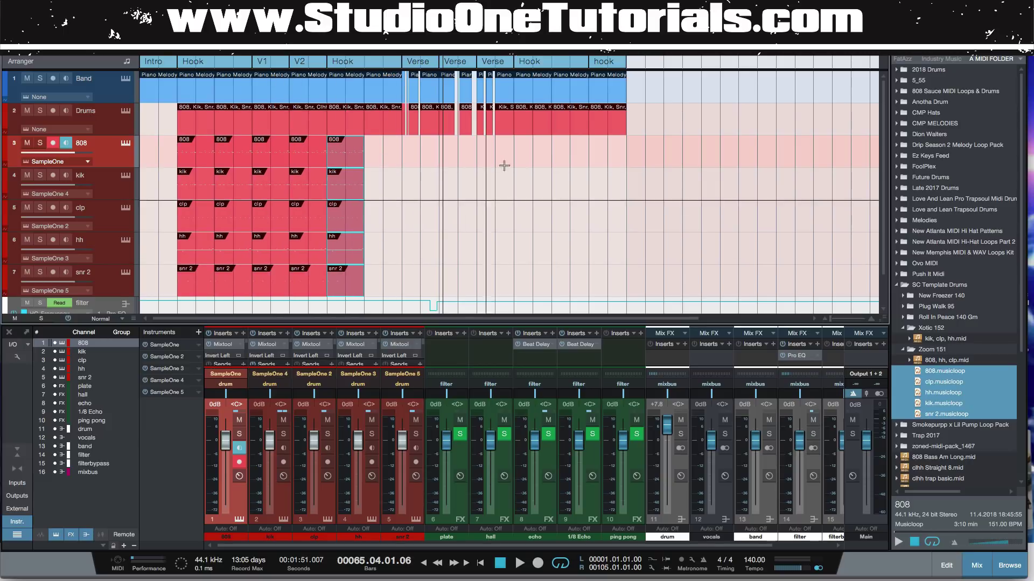
pyautogui.press('d')
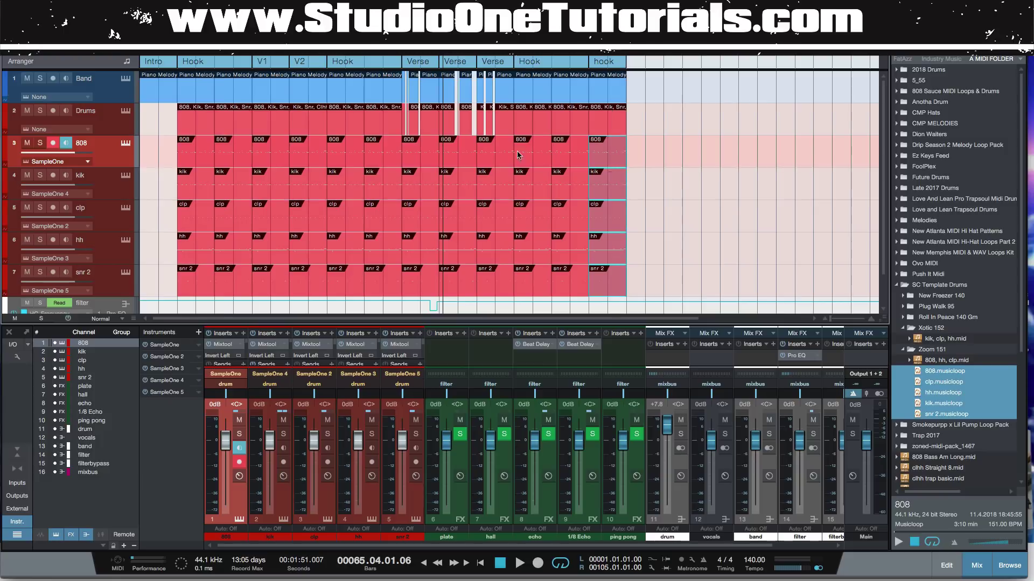
# Delete clp, hh and snr 2 from bar 31 to 33 at the end of V1, and remove the 808 part in V2.
pyautogui.scroll(5, 195, 68)
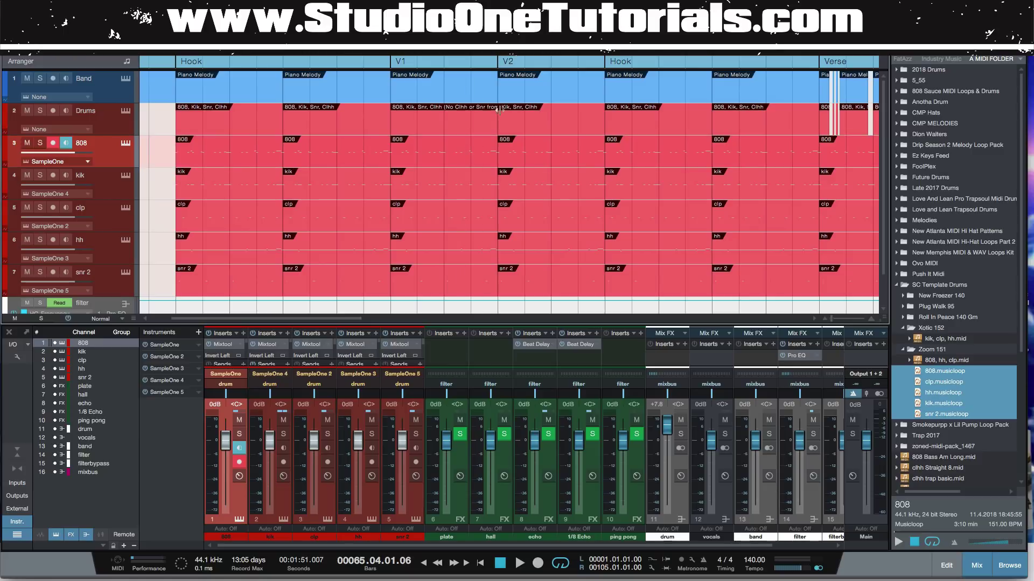
pyautogui.scroll(5, 457, 64)
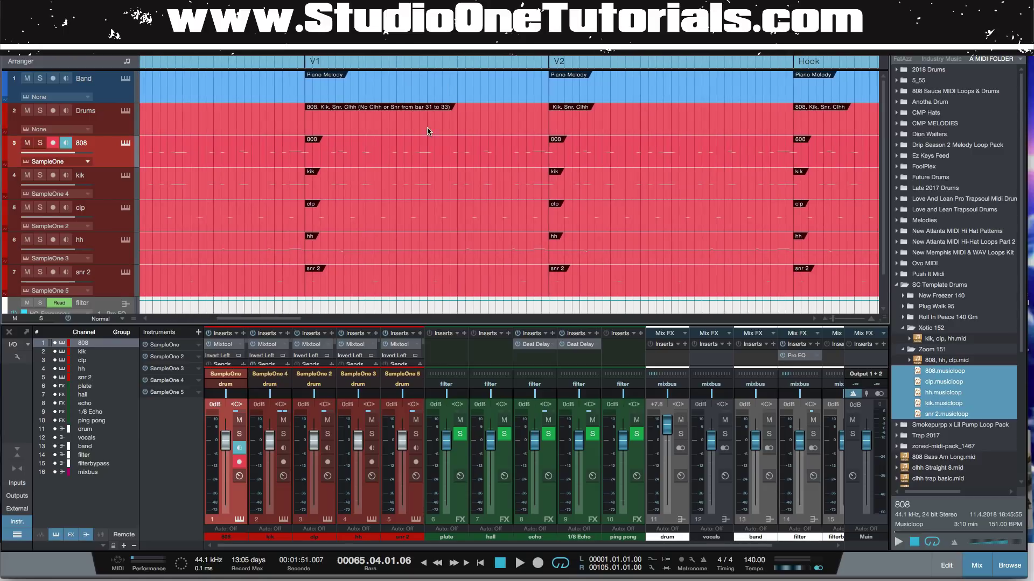
pyautogui.press('3')
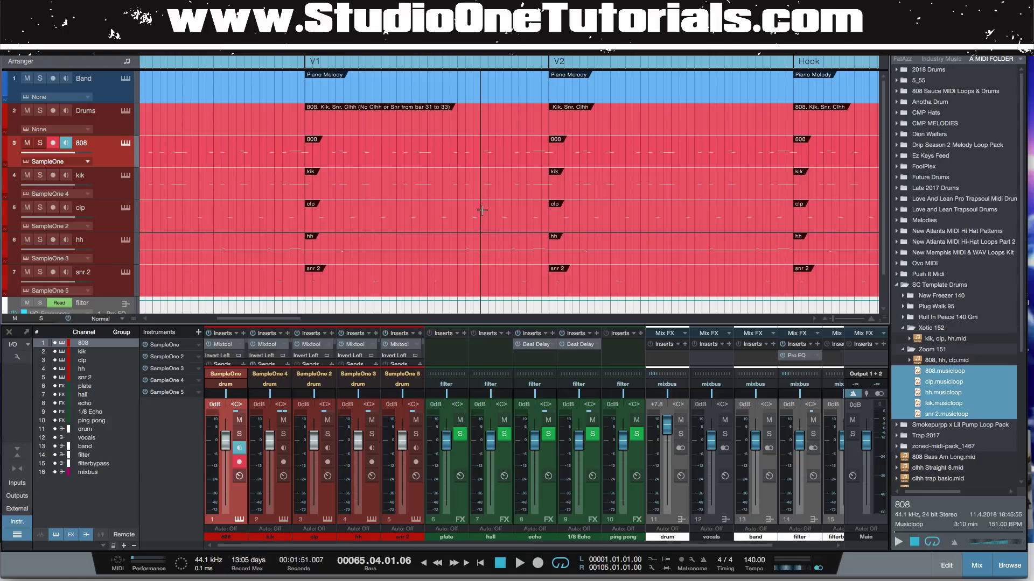
pyautogui.moveTo(491, 208); pyautogui.dragTo(545, 280)
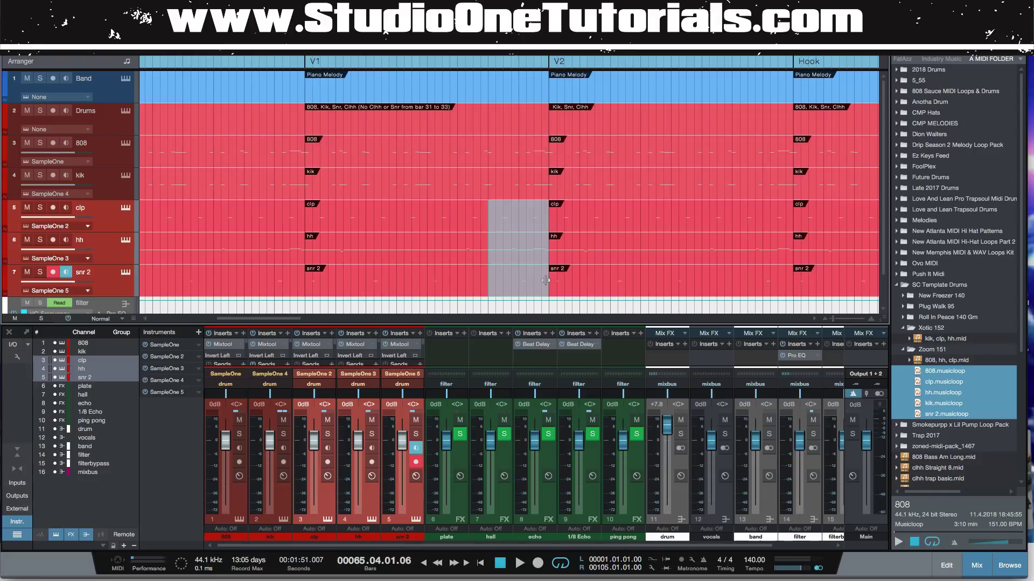
pyautogui.press('Delete')
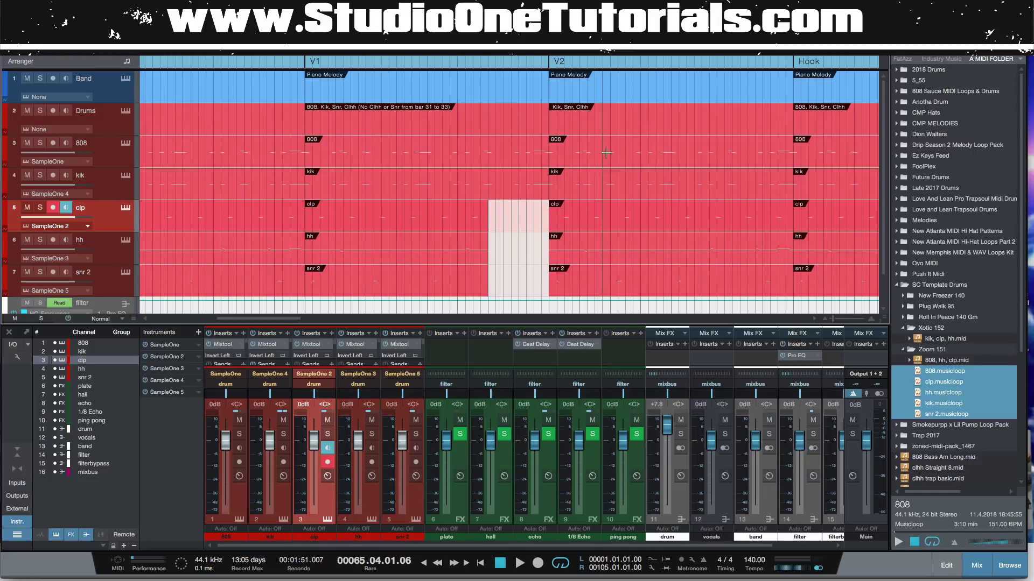
pyautogui.click(590, 157)
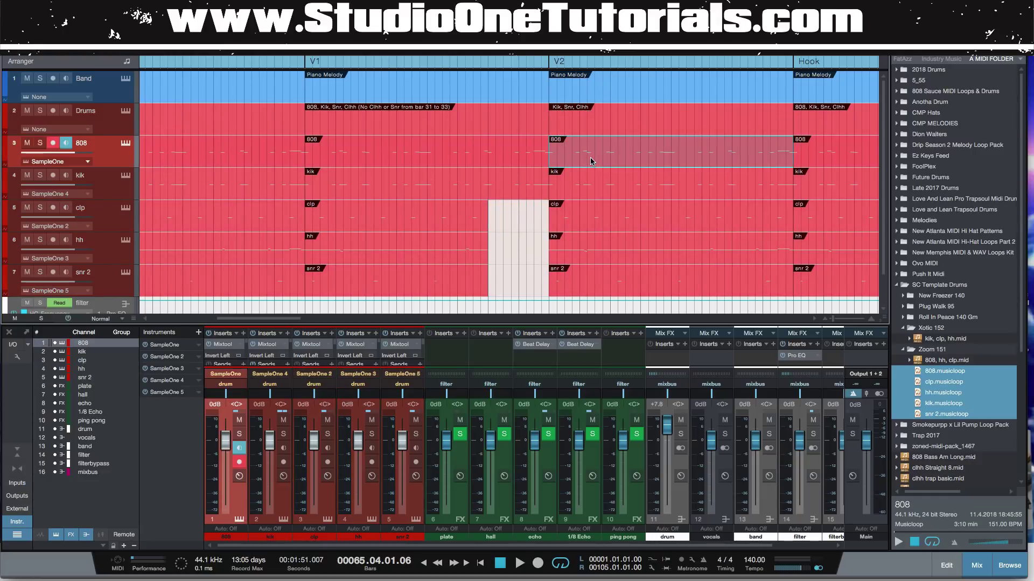
pyautogui.press('Delete')
# In the first Verse, delete the material on all five drum tracks beneath the four gaps in the Band and Drums guide tracks.
pyautogui.moveTo(803, 51); pyautogui.dragTo(346, 42)
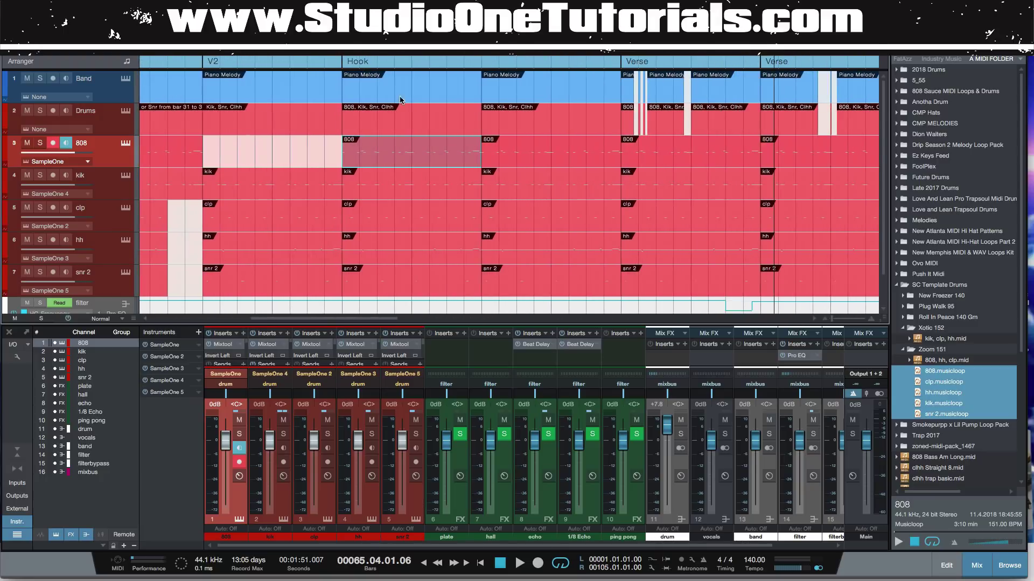
pyautogui.scroll(5, 651, 81)
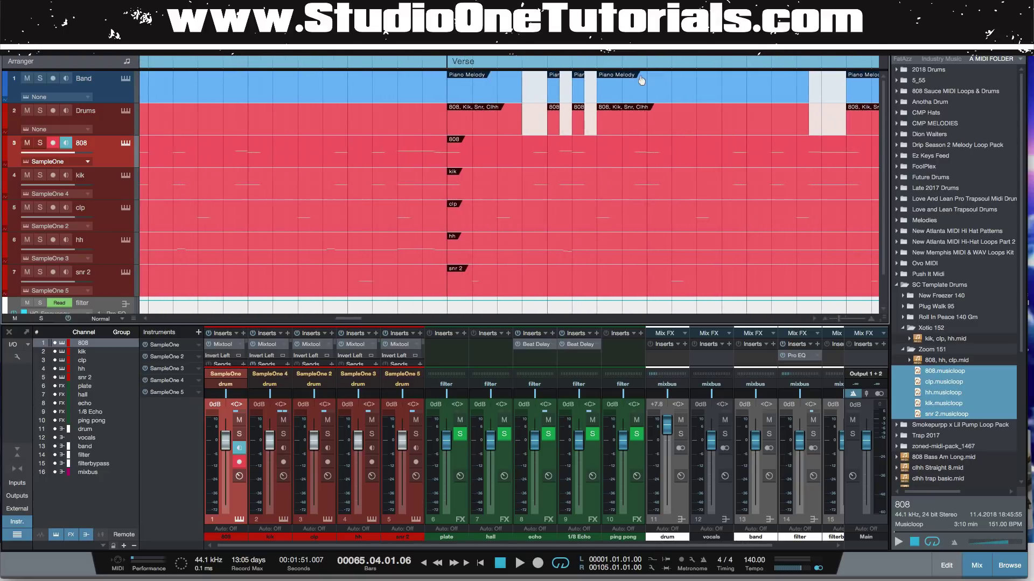
pyautogui.moveTo(521, 173); pyautogui.dragTo(546, 277)
pyautogui.press('Delete')
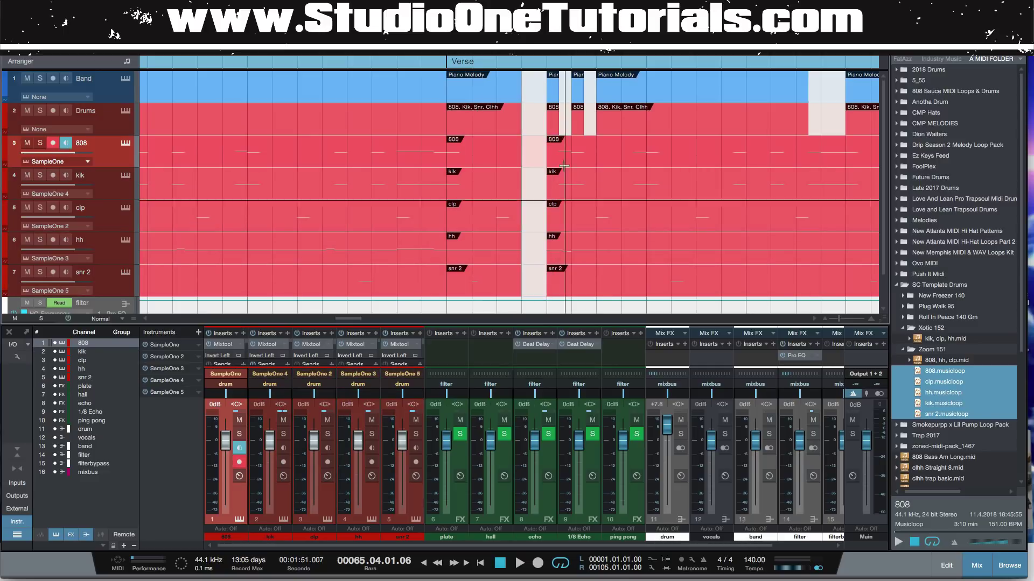
pyautogui.moveTo(561, 142); pyautogui.dragTo(573, 295)
pyautogui.moveTo(595, 178); pyautogui.dragTo(597, 282)
pyautogui.press('Delete')
pyautogui.moveTo(809, 144); pyautogui.dragTo(845, 287)
pyautogui.press('Delete')
# In the second Verse, cut all five drum tracks beneath the three gaps in the Band and Drums guide tracks.
pyautogui.moveTo(841, 53)
pyautogui.mouseDown()
pyautogui.moveTo(825, 66)
pyautogui.moveTo(514, 50)
pyautogui.mouseUp()
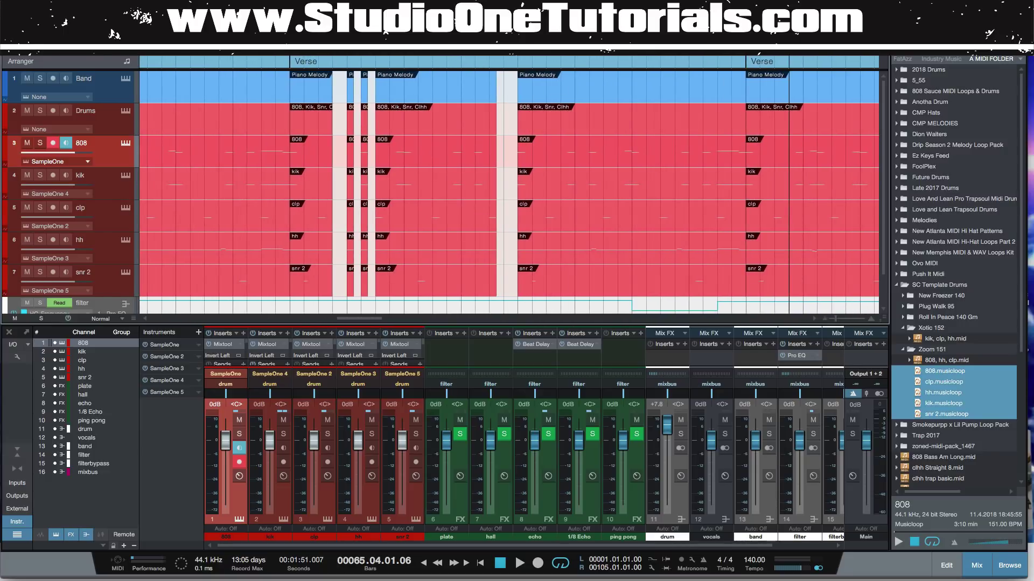
pyautogui.moveTo(807, 57); pyautogui.dragTo(724, 74)
pyautogui.scroll(-3, 724, 74)
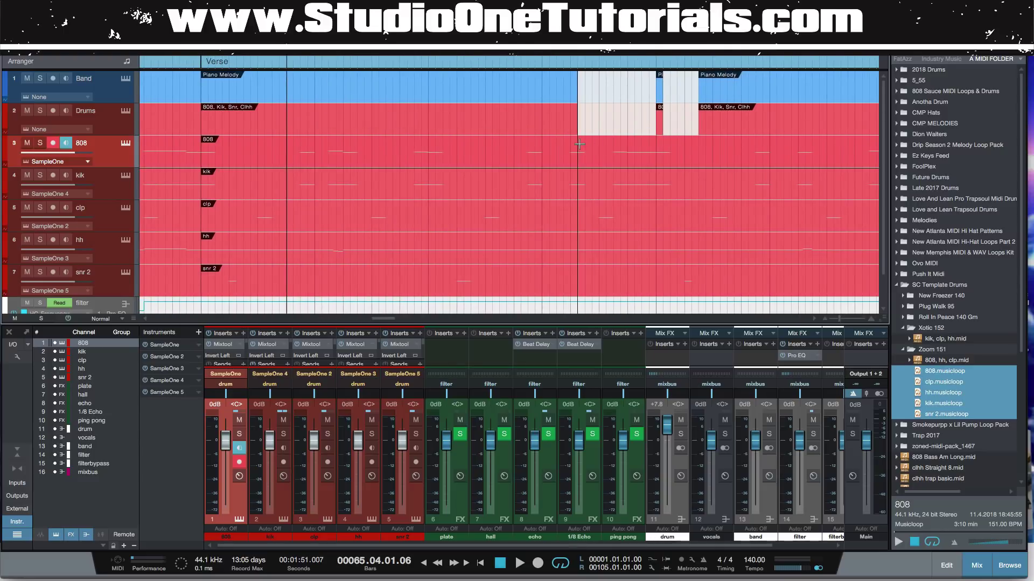
pyautogui.moveTo(579, 143)
pyautogui.mouseDown()
pyautogui.moveTo(643, 290)
pyautogui.moveTo(656, 289)
pyautogui.mouseUp()
pyautogui.press('Delete')
pyautogui.moveTo(663, 141); pyautogui.dragTo(699, 290)
pyautogui.press('Delete')
pyautogui.moveTo(800, 60); pyautogui.dragTo(527, 50)
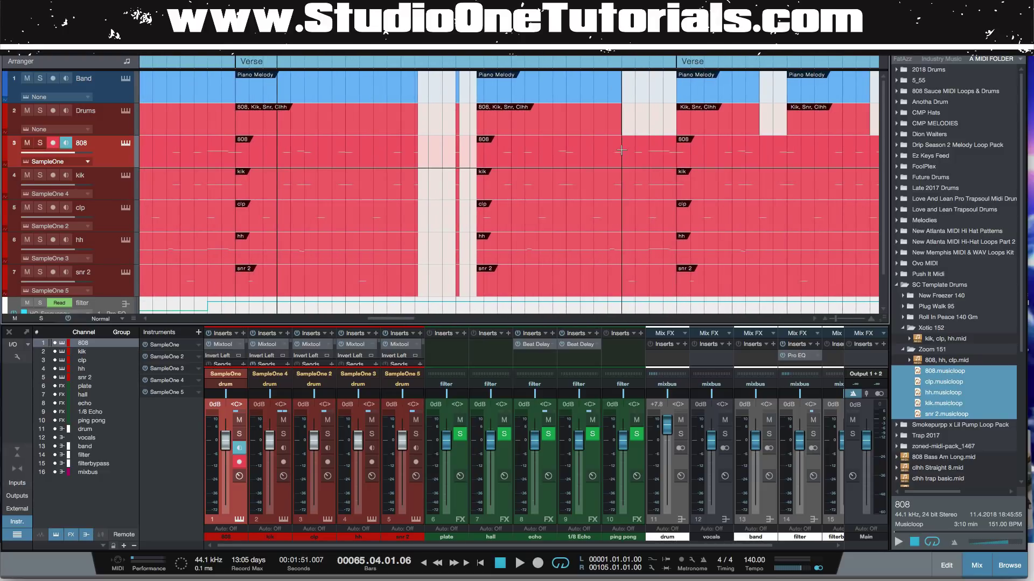
pyautogui.moveTo(622, 157); pyautogui.dragTo(668, 291)
pyautogui.press('Delete')
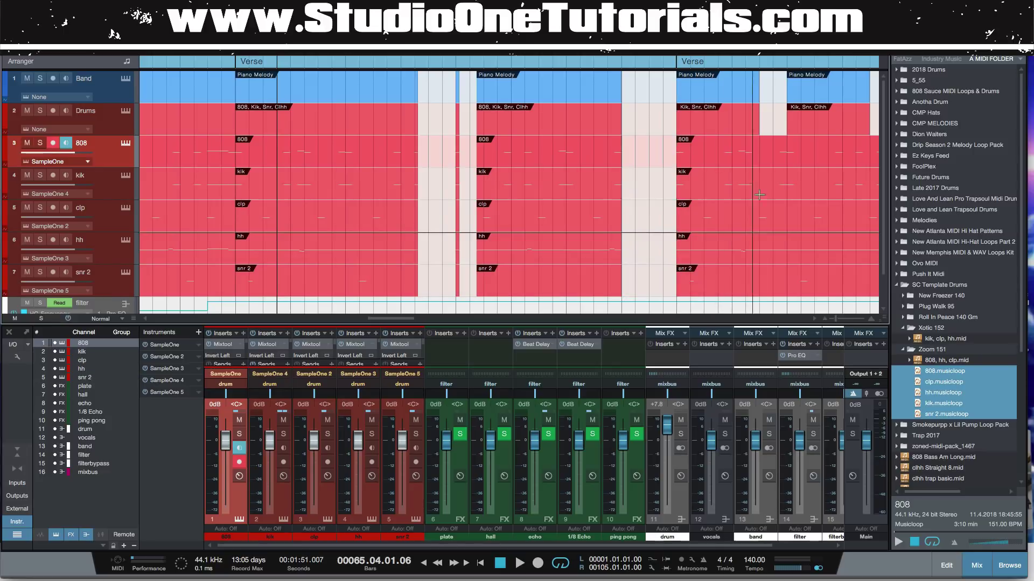
# Remove the 808 part from the third Verse.
pyautogui.moveTo(693, 58); pyautogui.dragTo(620, 54)
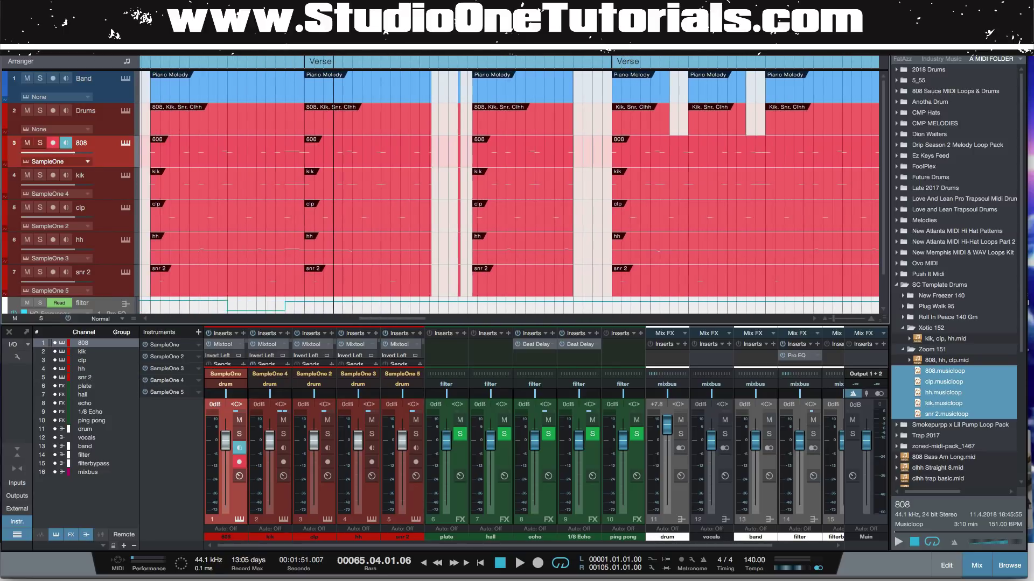
pyautogui.click(698, 159)
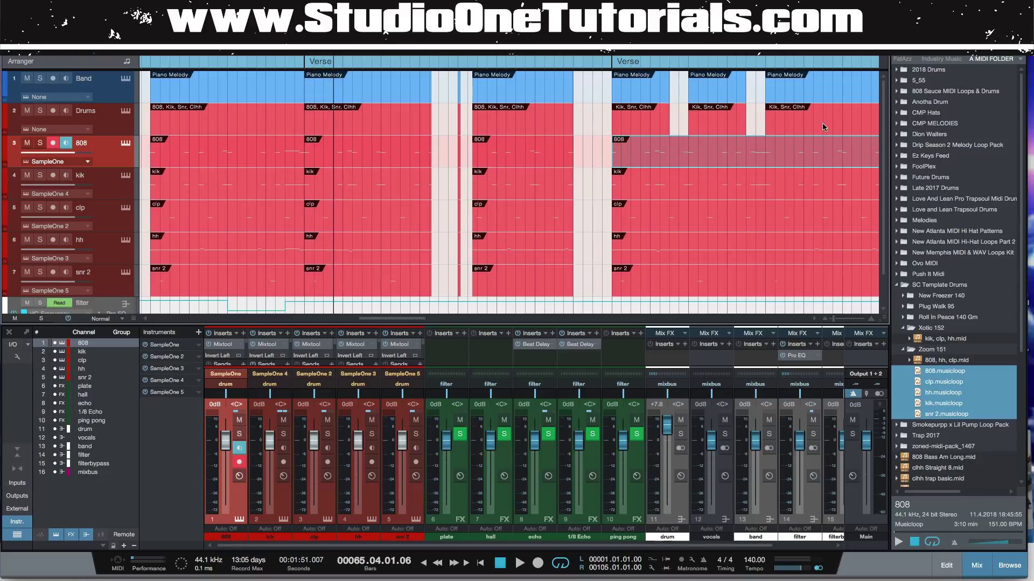
pyautogui.moveTo(793, 56); pyautogui.dragTo(769, 49)
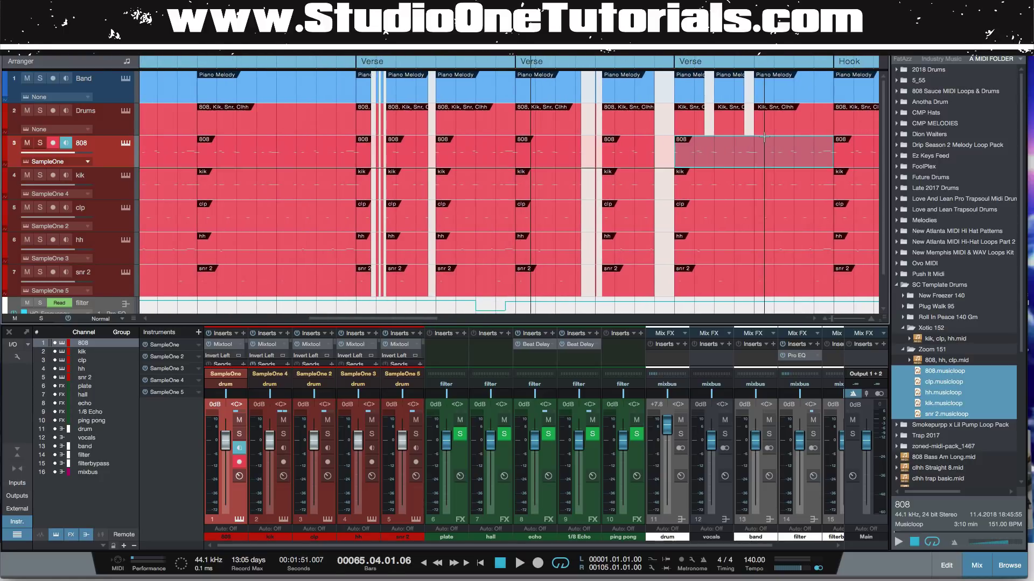
pyautogui.press('Delete')
# In the third Verse, delete the kik, clp, hh and snr 2 material beneath the two gaps in the guide tracks.
pyautogui.moveTo(704, 179); pyautogui.dragTo(715, 273)
pyautogui.press('Delete')
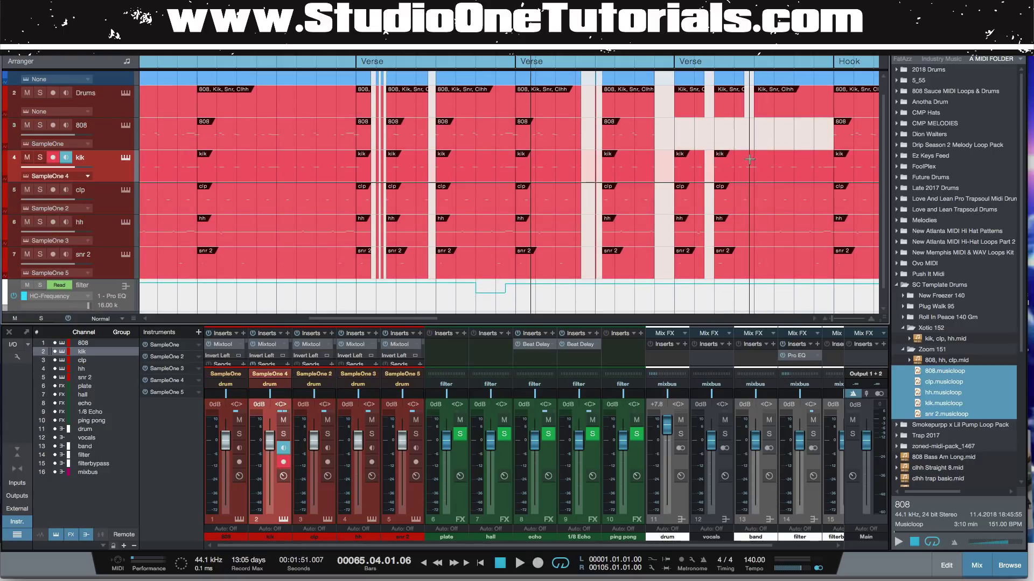
pyautogui.moveTo(744, 159); pyautogui.dragTo(756, 268)
pyautogui.press('Delete')
# Play the arrangement from about bar 55, just before the first Verse, and lower the drum bus level to +3.5 dB.
pyautogui.press('w')
pyautogui.press('w')
pyautogui.press('w')
pyautogui.press('w')
pyautogui.press('w')
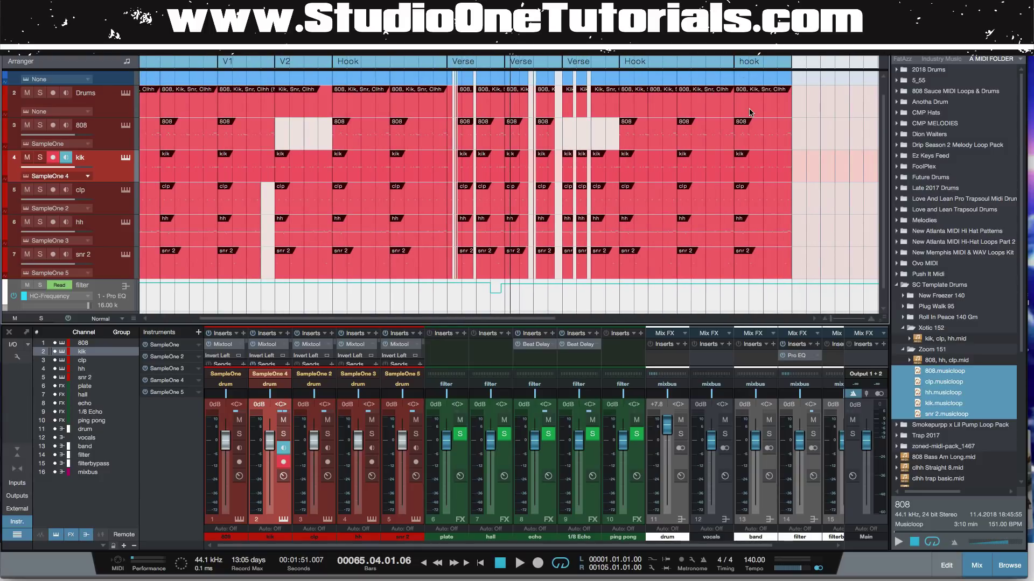
pyautogui.press('e')
pyautogui.press('e')
pyautogui.press('e')
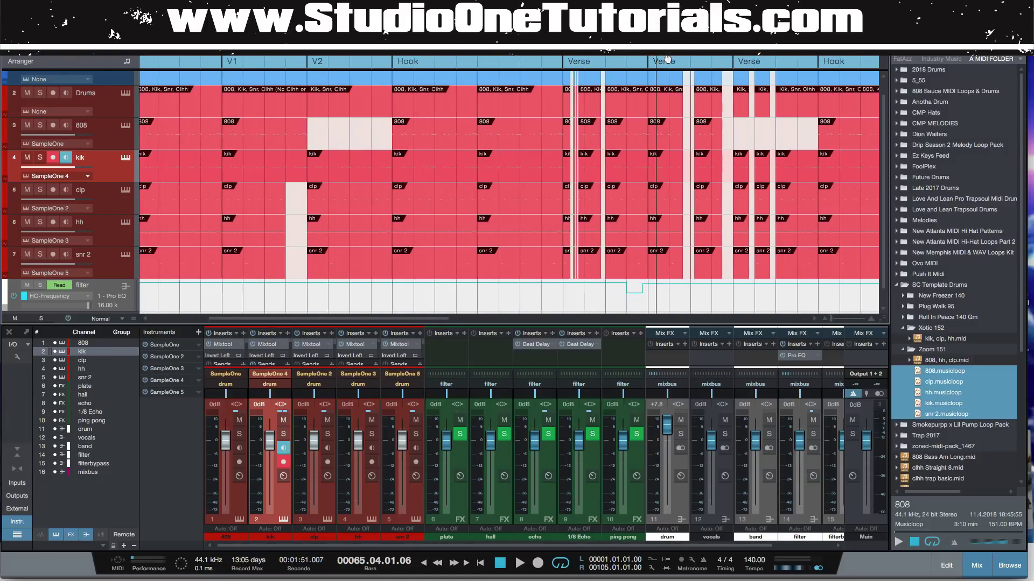
pyautogui.click(509, 48)
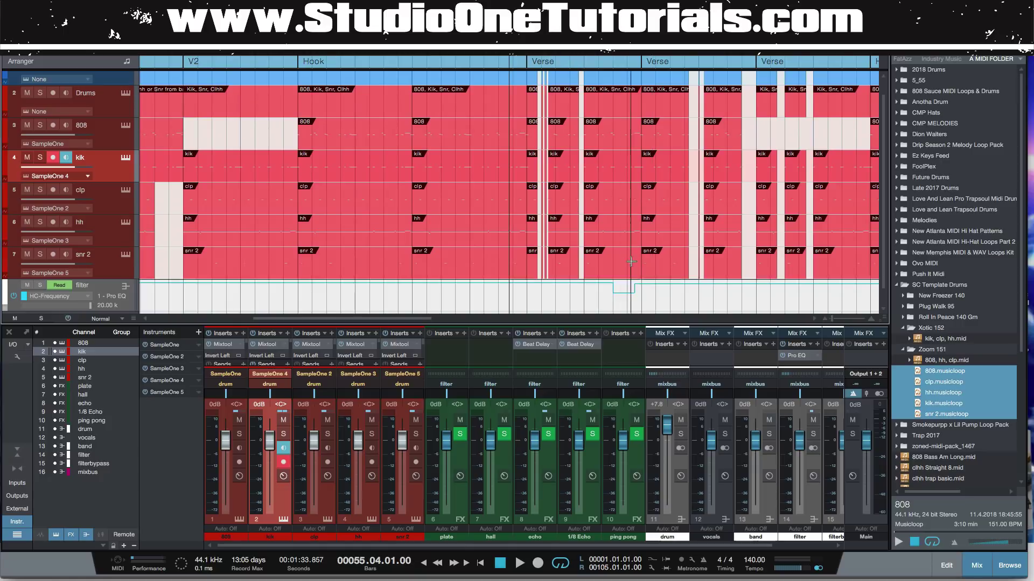
pyautogui.press('space')
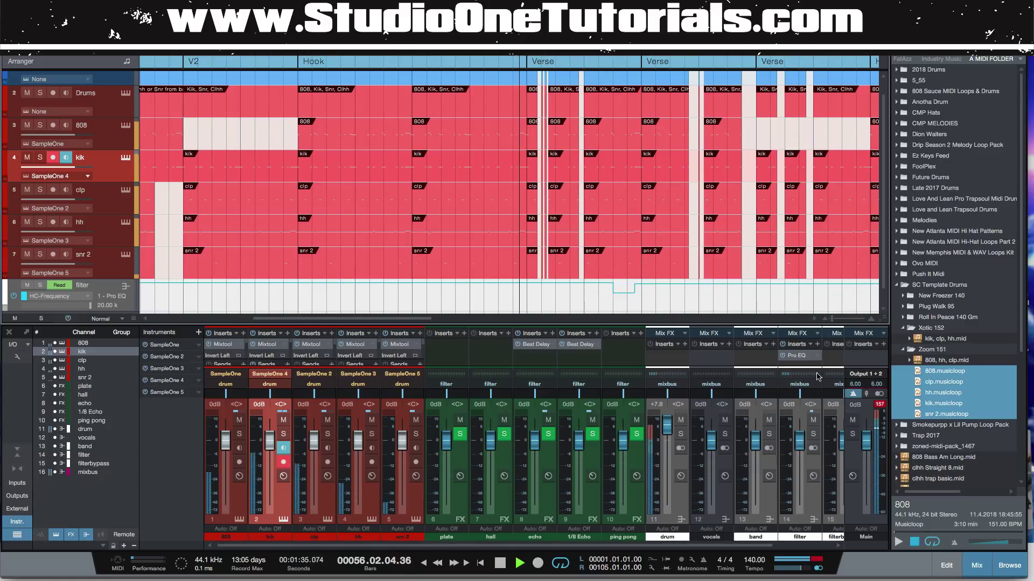
pyautogui.moveTo(667, 424); pyautogui.dragTo(667, 433)
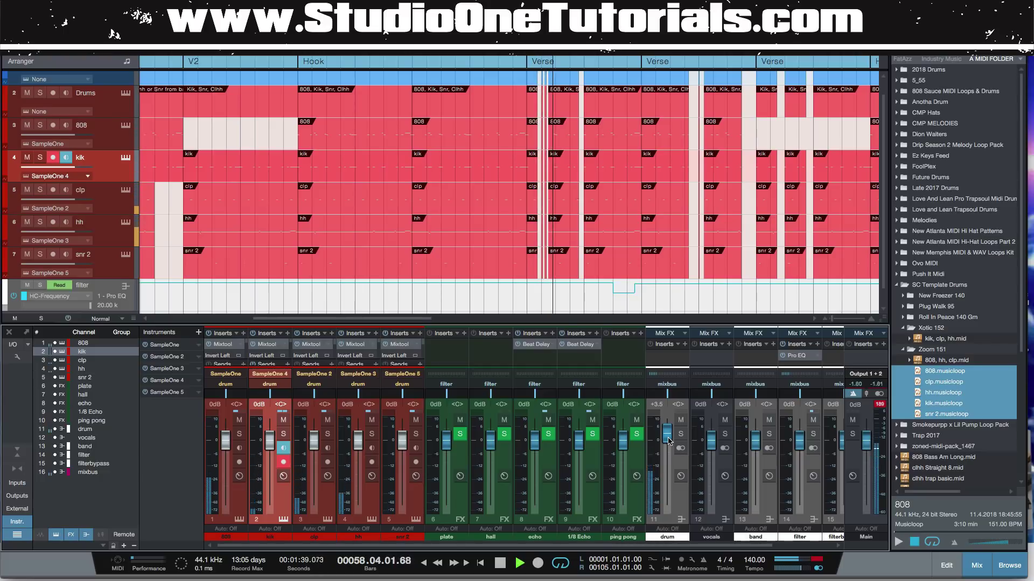
pyautogui.click(882, 439)
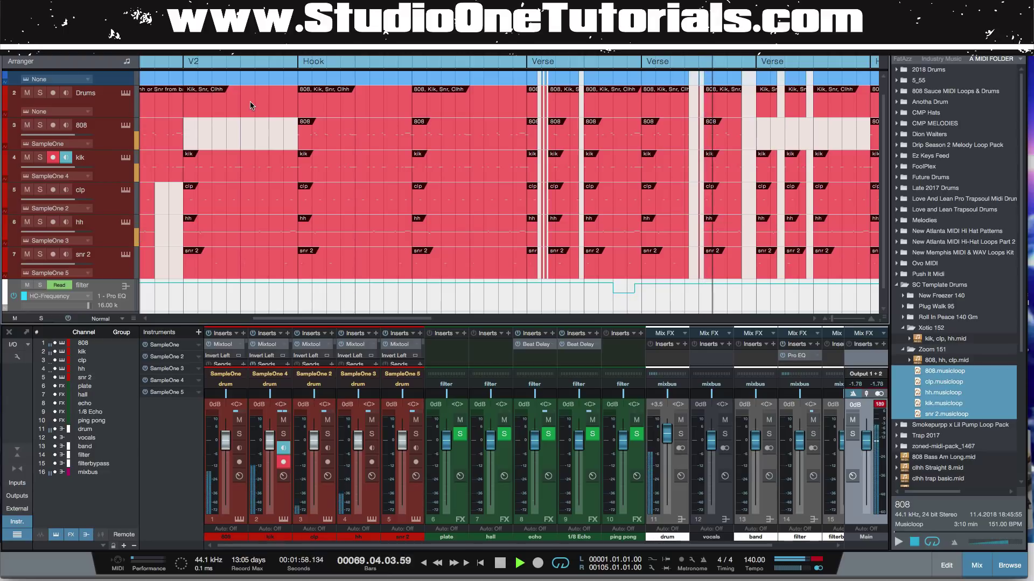
# Audition the transition from V1 into V2 from about bar 32, return to about bar 29 in V1 and stop playback.
pyautogui.click(171, 53)
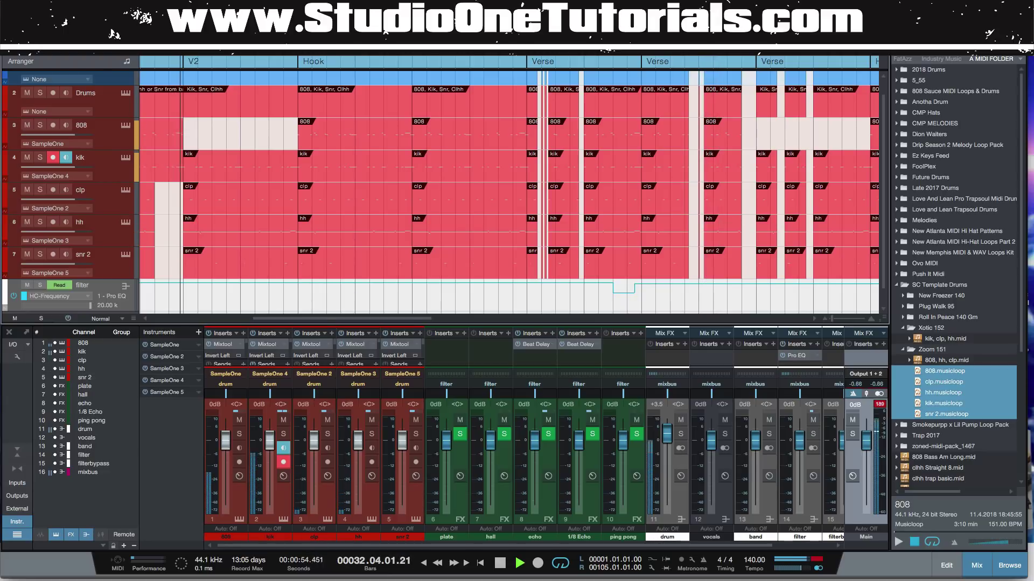
pyautogui.moveTo(171, 53); pyautogui.dragTo(284, 42)
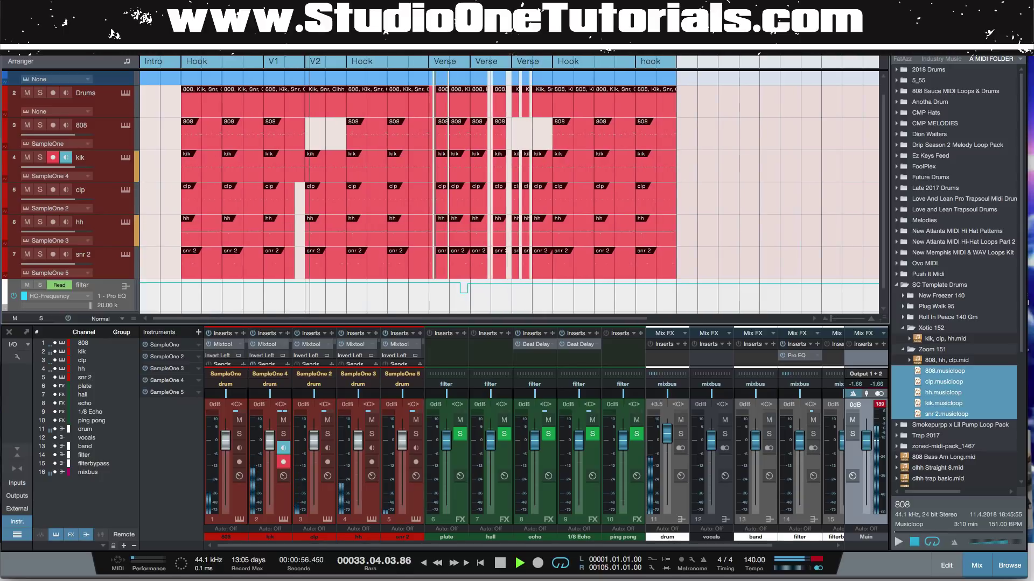
pyautogui.click(284, 52)
pyautogui.press('space')
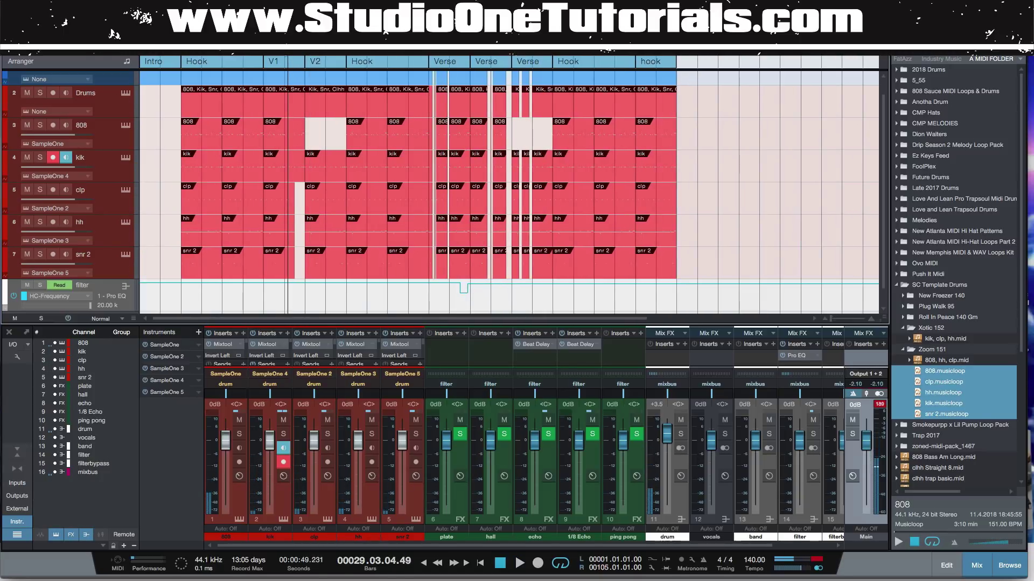